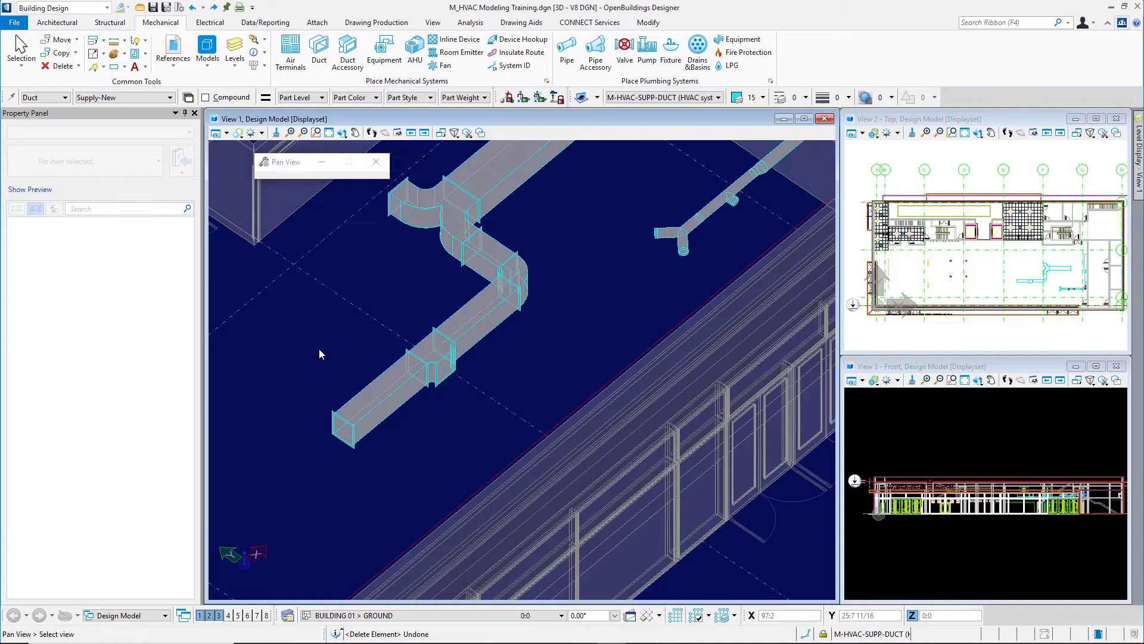
Pan View 1 until the rectangular supply duct's open end is visible.
{"action": "middle_click_drag", "start_coordinate": [319, 352], "coordinate": [348, 310]}
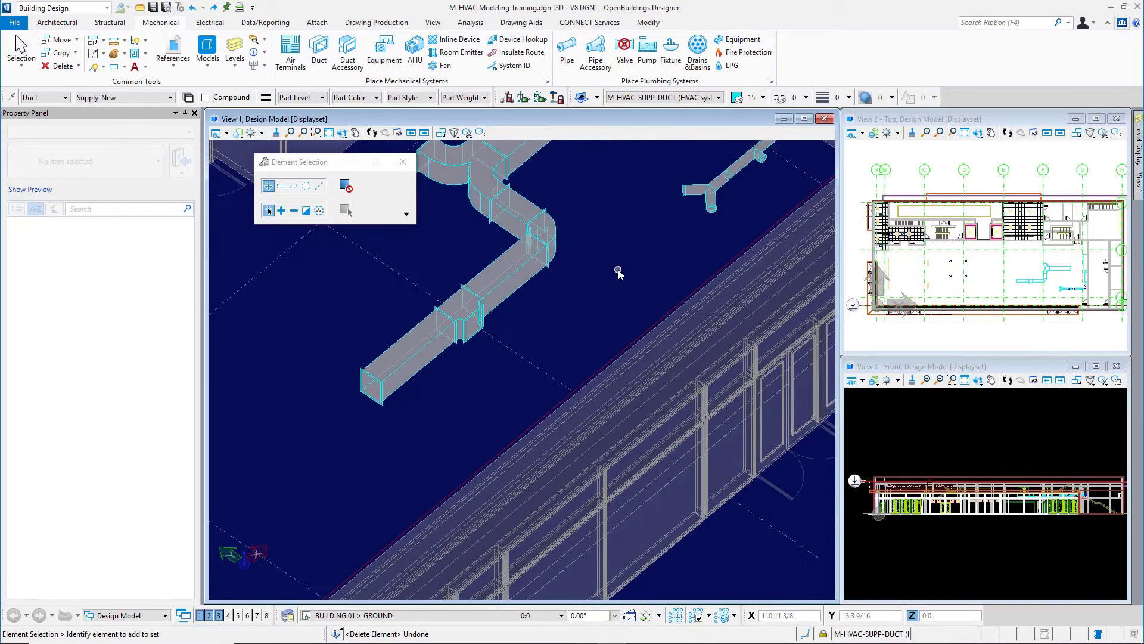
Choose the Duct | Round component and change its D1 diameter from 18 to 12.
{"action": "left_click", "coordinate": [319, 66]}
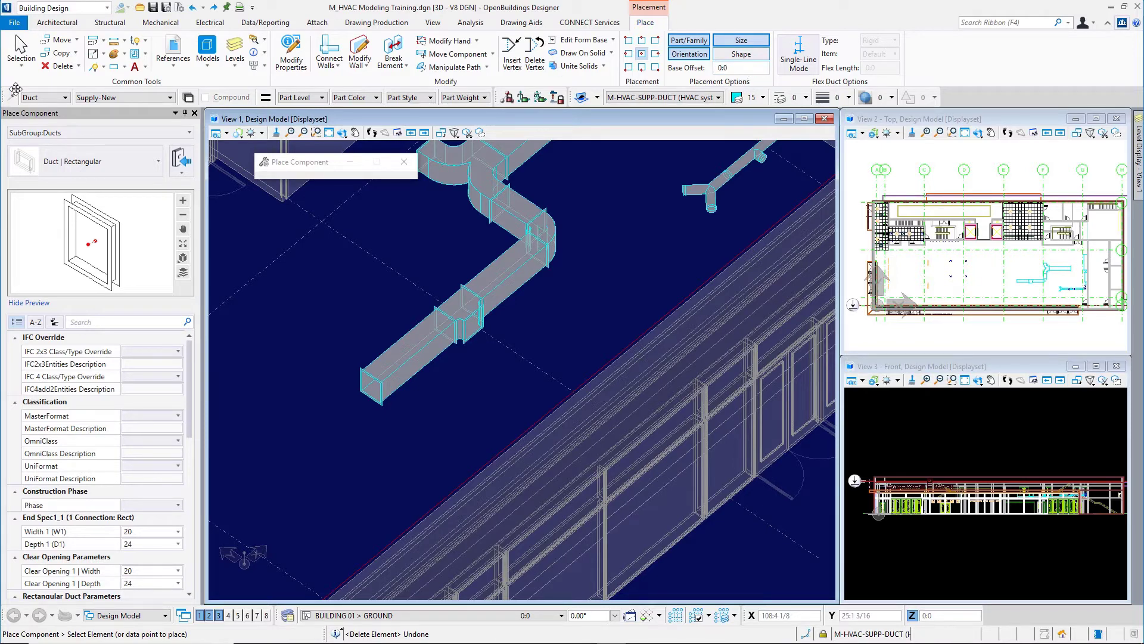
{"action": "left_click", "coordinate": [63, 160]}
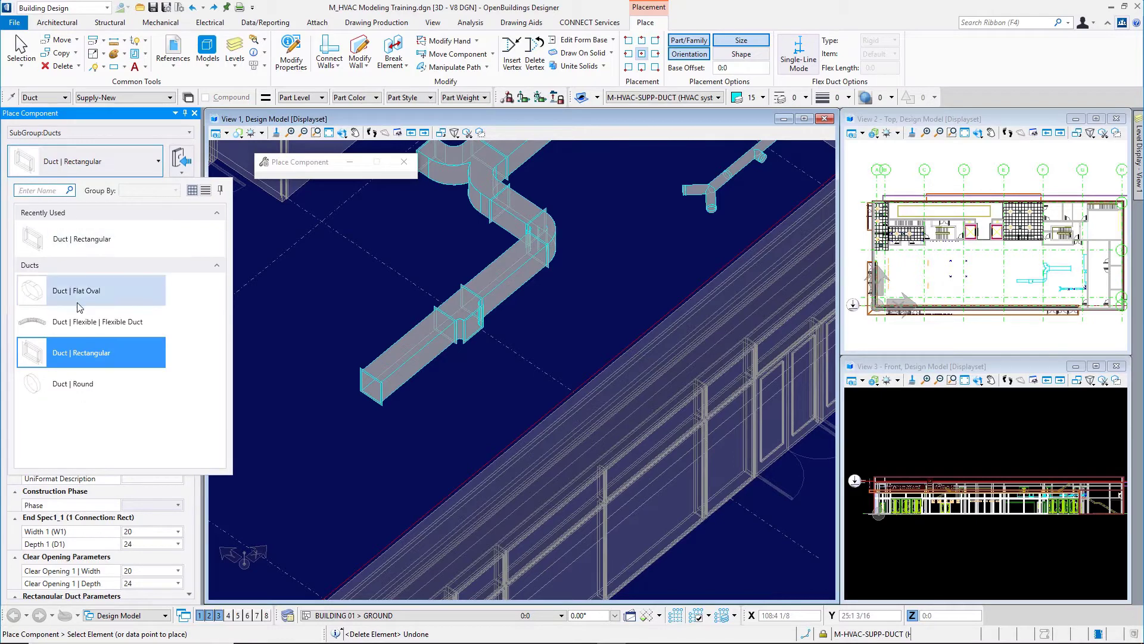
{"action": "left_click", "coordinate": [75, 382]}
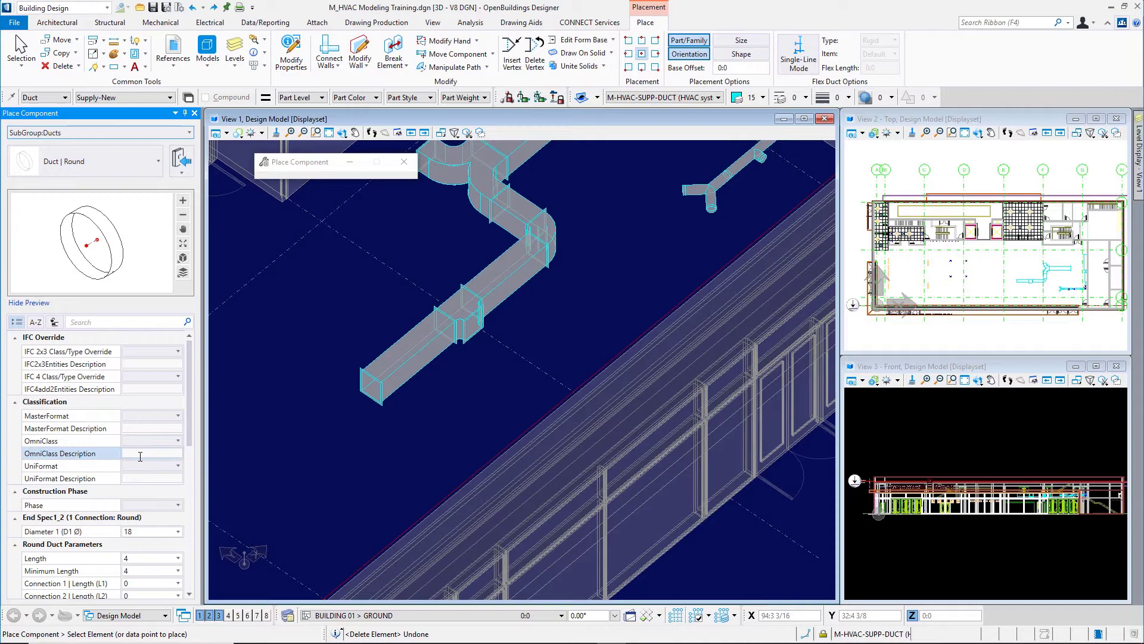
{"action": "scroll", "coordinate": [142, 477], "scroll_direction": "down", "scroll_amount": 1}
{"action": "left_click", "coordinate": [144, 490]}
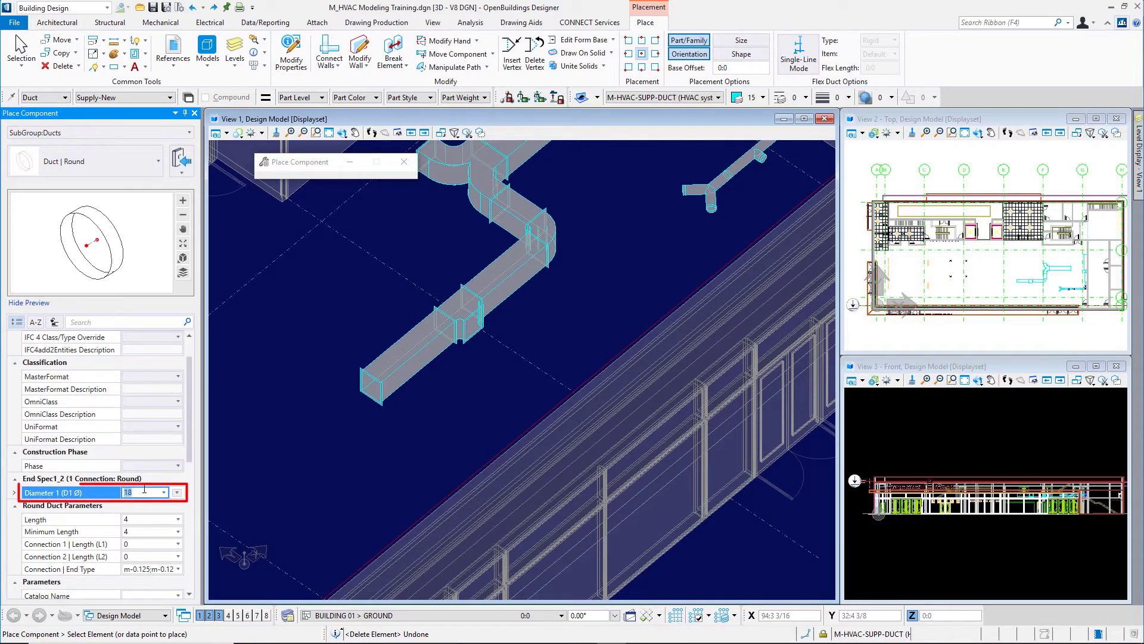
{"action": "type", "text": "12"}
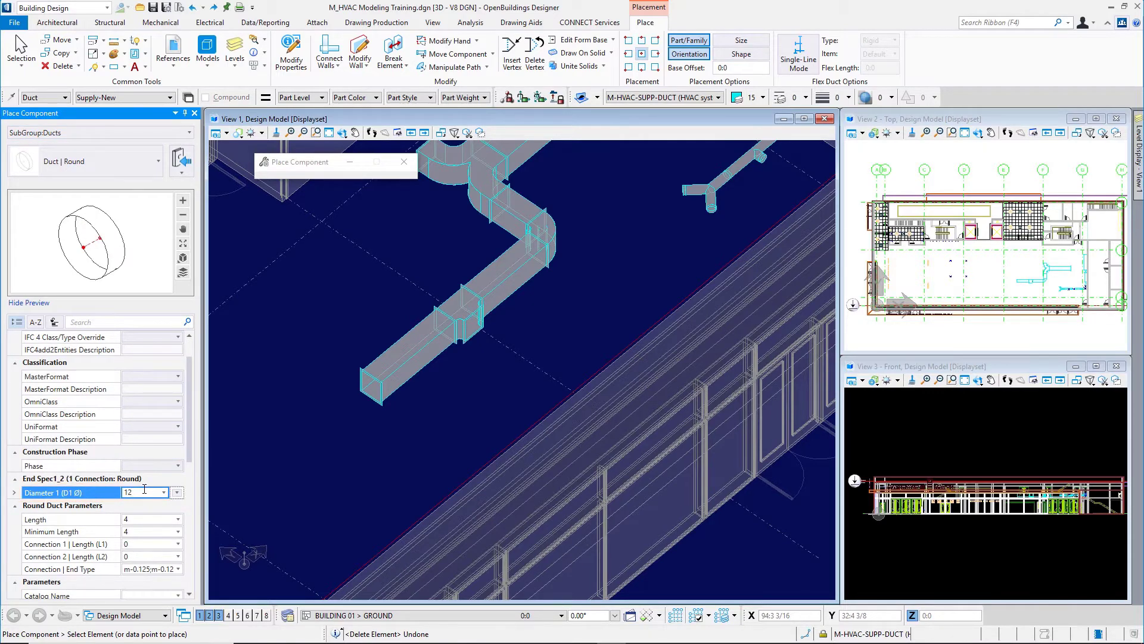
Draw the round duct from the rectangular duct's end to a new end point, then finish.
{"action": "left_click", "coordinate": [370, 386]}
{"action": "middle_click_drag", "start_coordinate": [283, 454], "coordinate": [488, 360]}
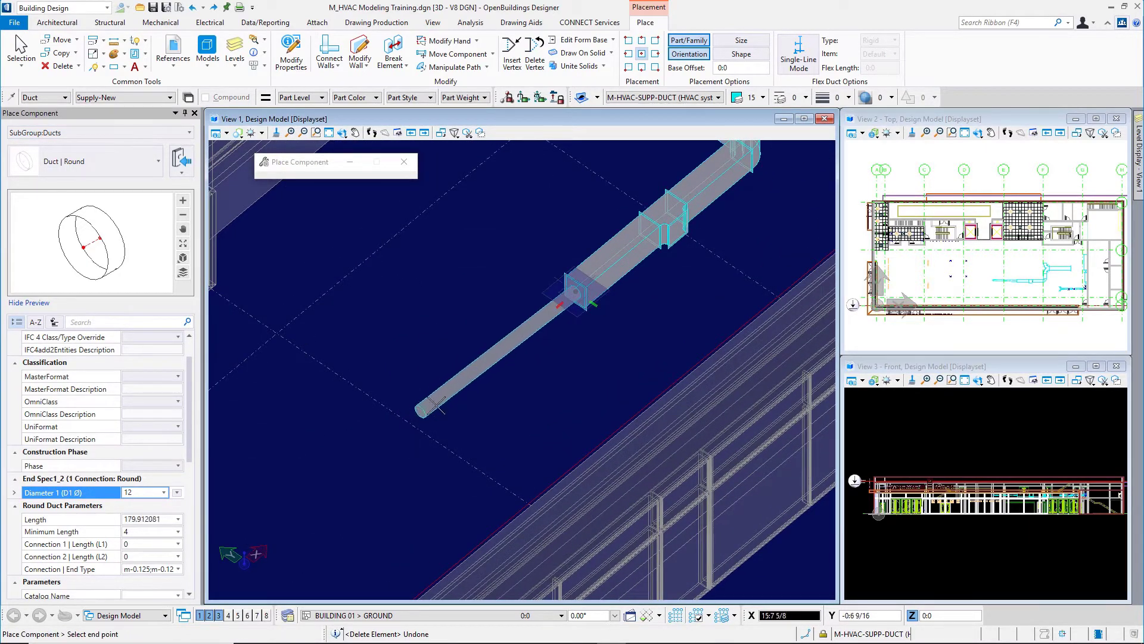
{"action": "left_click", "coordinate": [321, 423]}
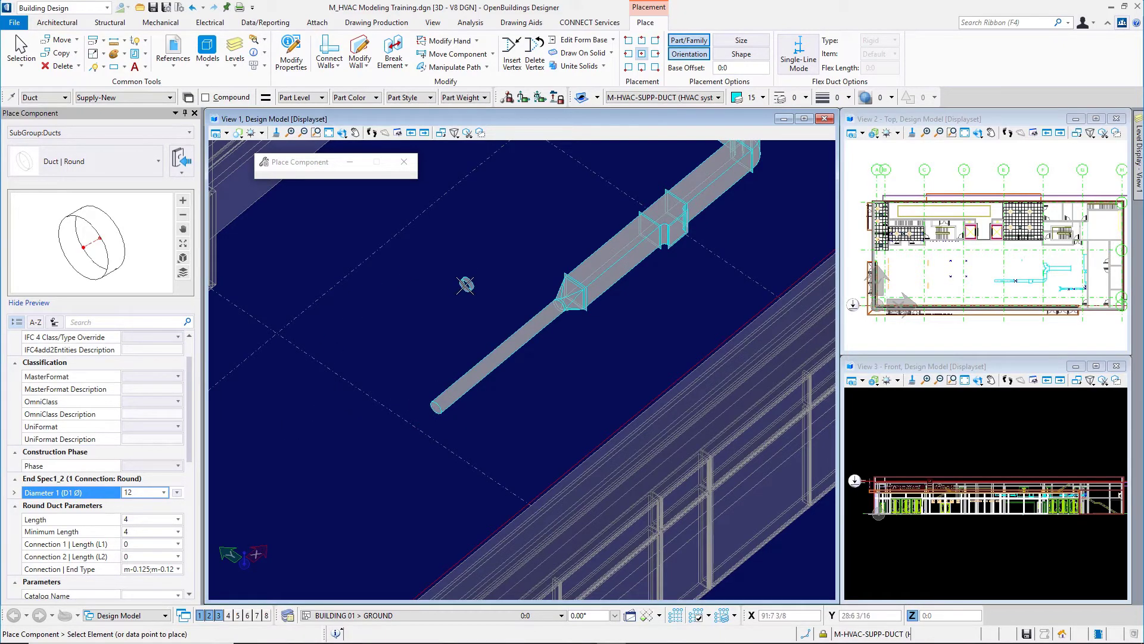
{"action": "right_click", "coordinate": [465, 286]}
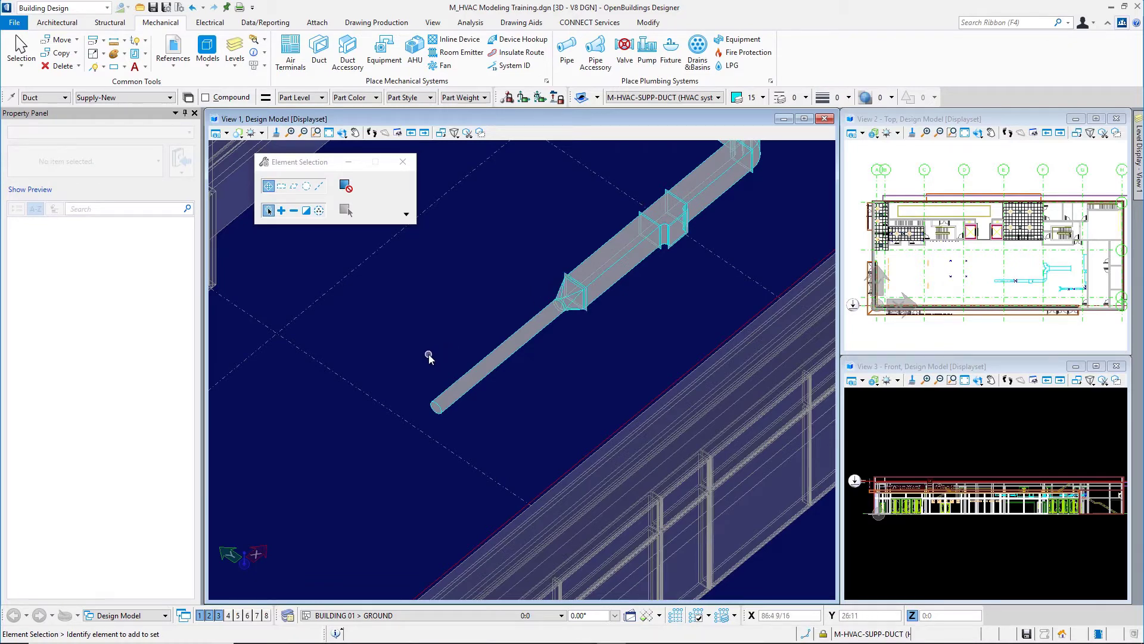
{"action": "middle_click_drag", "start_coordinate": [428, 354], "coordinate": [422, 295]}
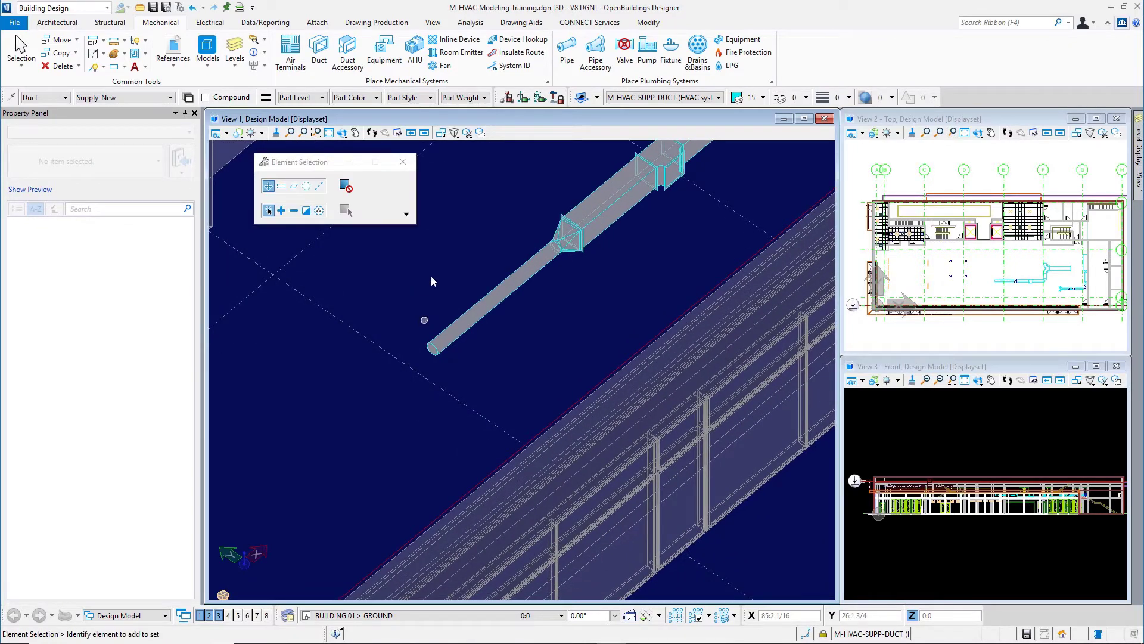
Pick the VAV | Single Inlet-Round equipment part and enable the Size placement option.
{"action": "left_click", "coordinate": [388, 73]}
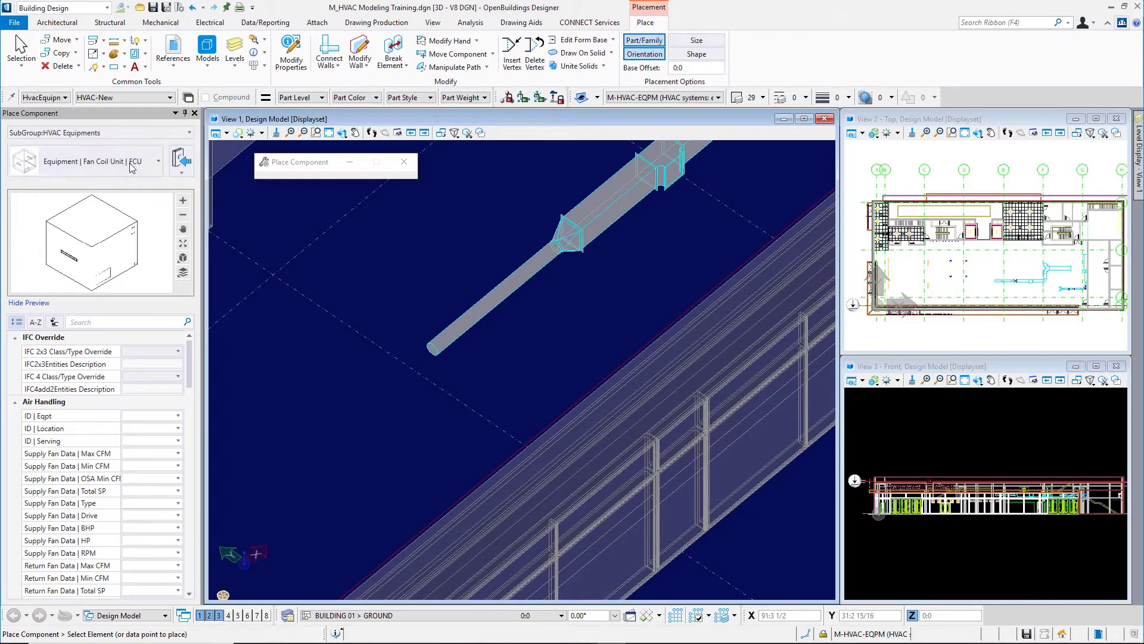
{"action": "left_click", "coordinate": [127, 162]}
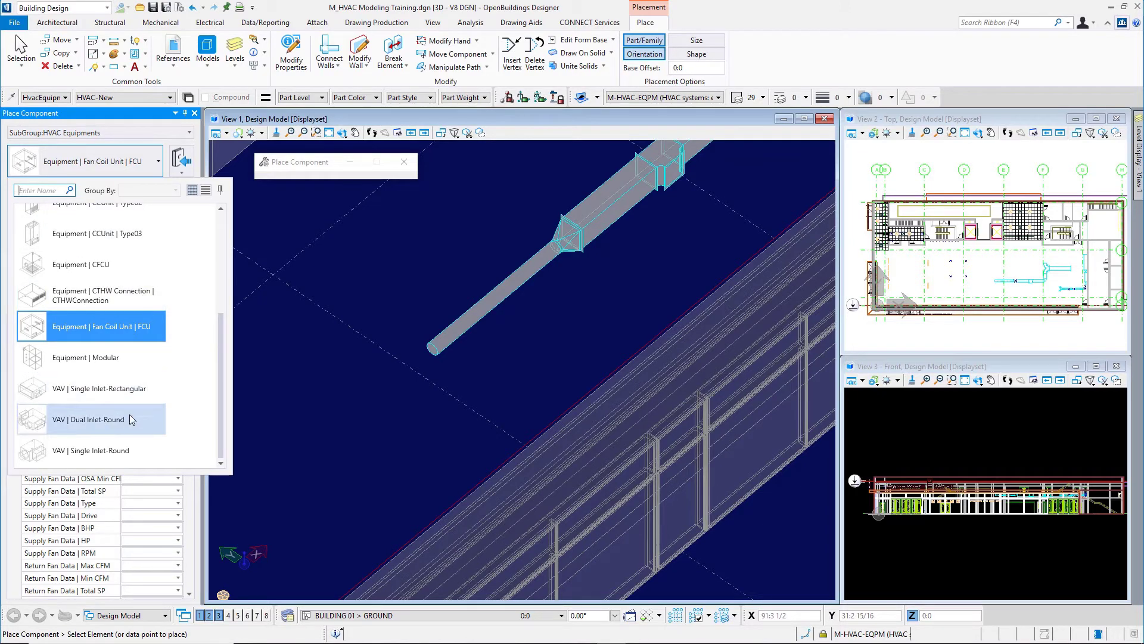
{"action": "left_click", "coordinate": [149, 450]}
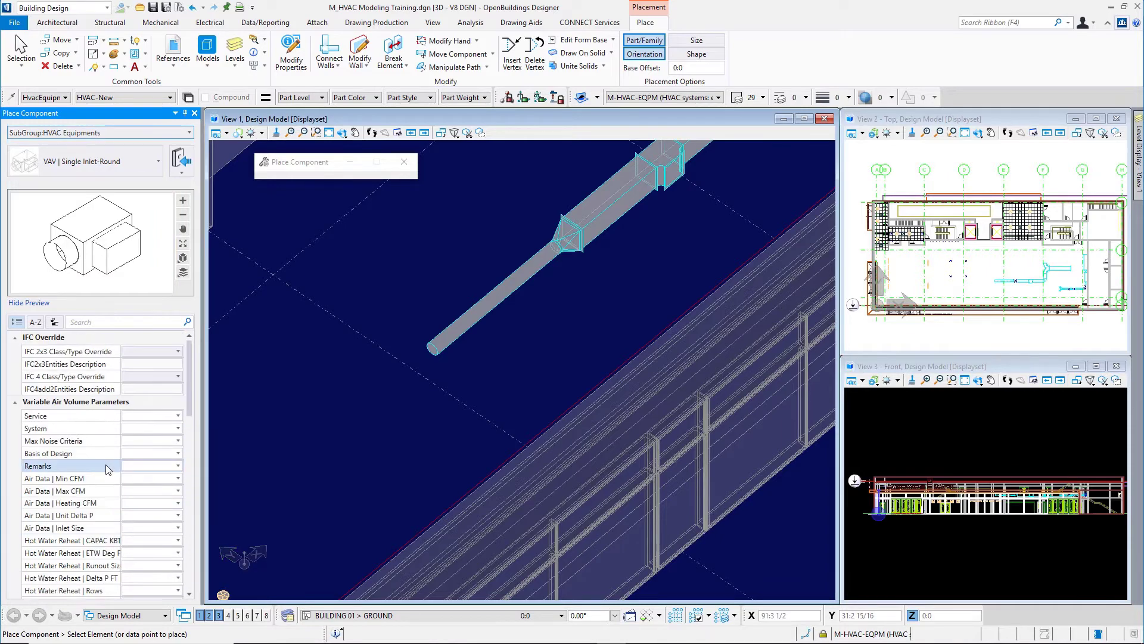
{"action": "scroll", "coordinate": [92, 429], "scroll_direction": "down", "scroll_amount": 10}
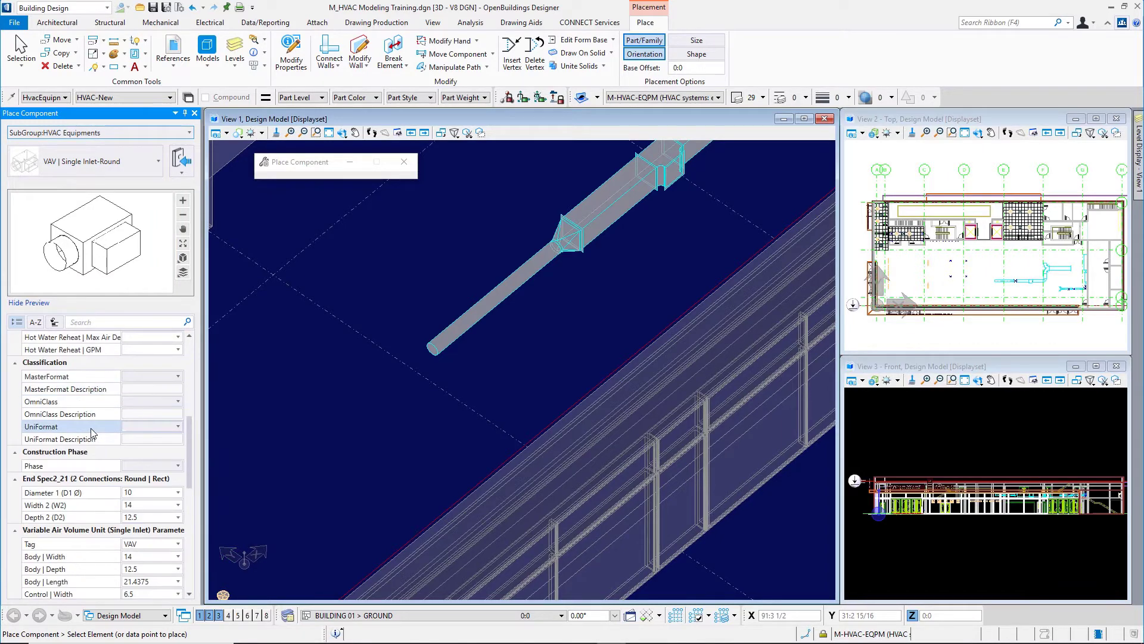
{"action": "scroll", "coordinate": [90, 428], "scroll_direction": "down", "scroll_amount": 2}
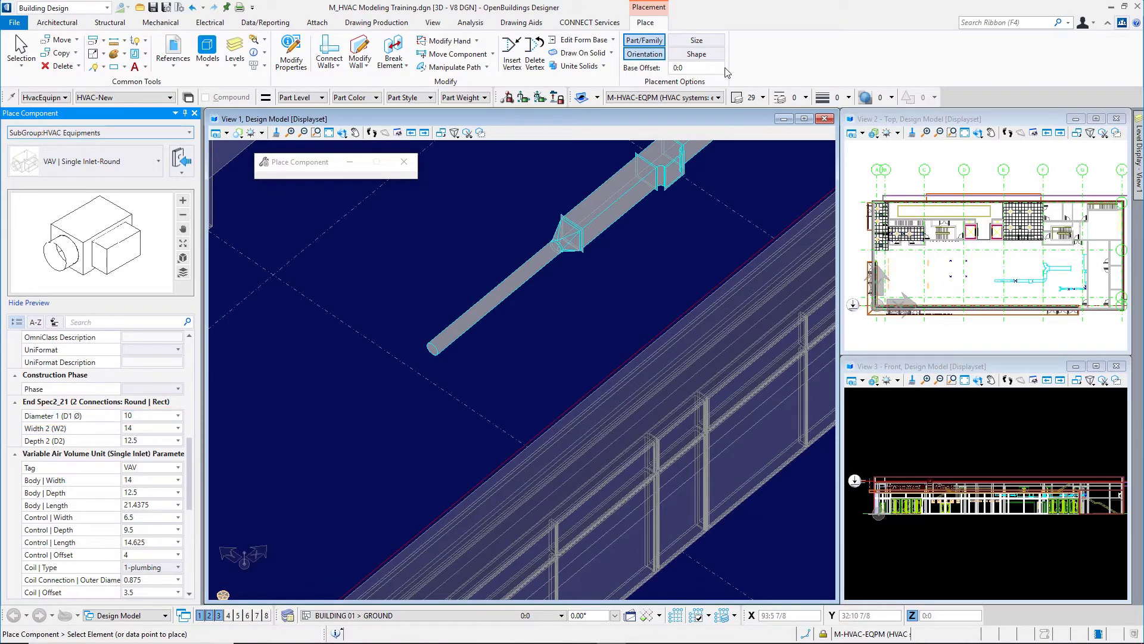
{"action": "left_click", "coordinate": [699, 41]}
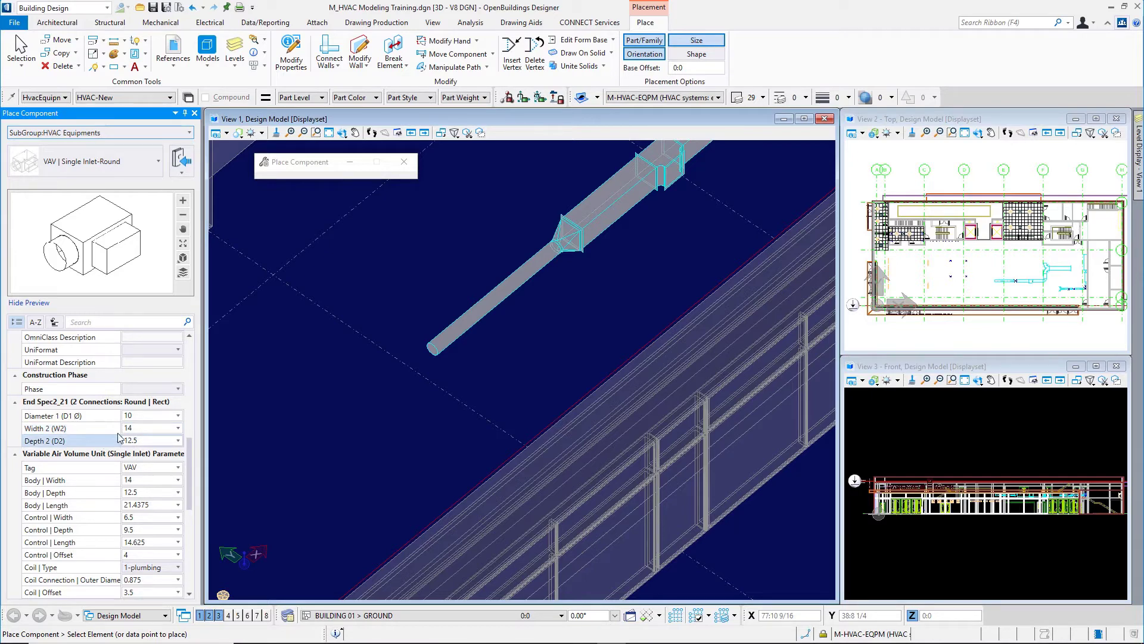
Set the box's Width 2 to 12 and Depth 2 (D2) to 10.
{"action": "left_click", "coordinate": [145, 428]}
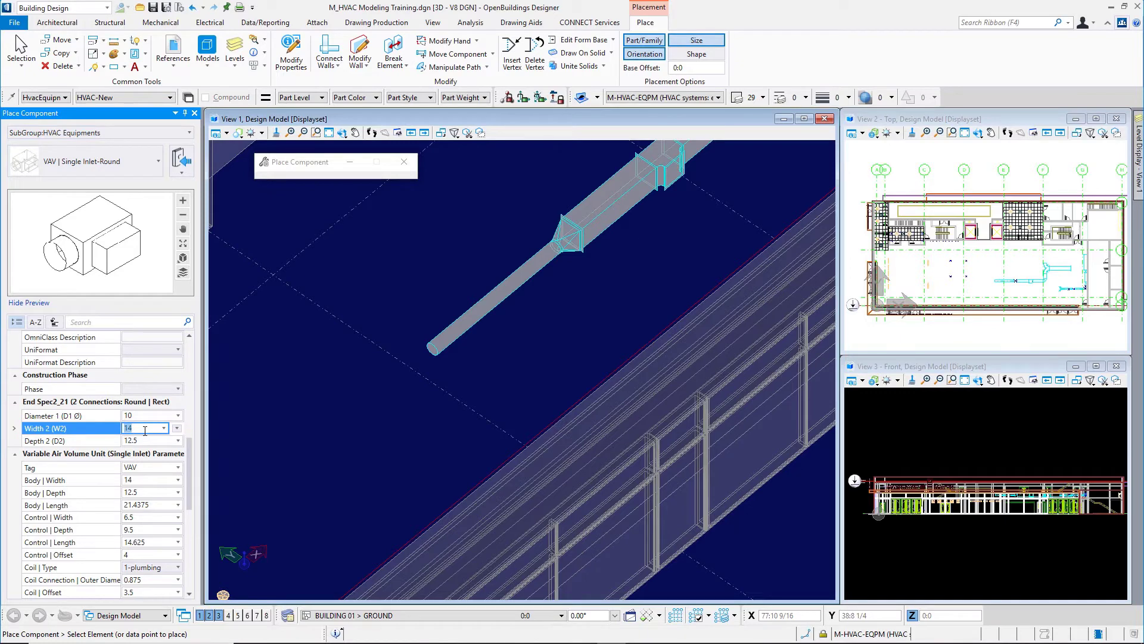
{"action": "type", "text": "12"}
{"action": "key", "text": "Tab"}
{"action": "type", "text": "10"}
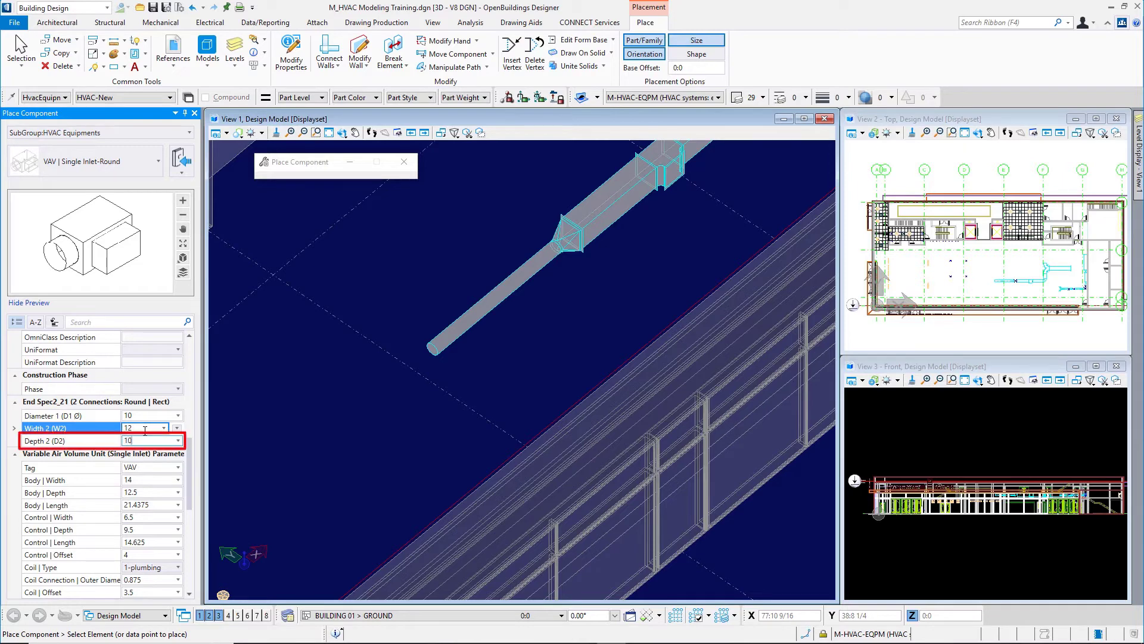
{"action": "key", "text": "Tab"}
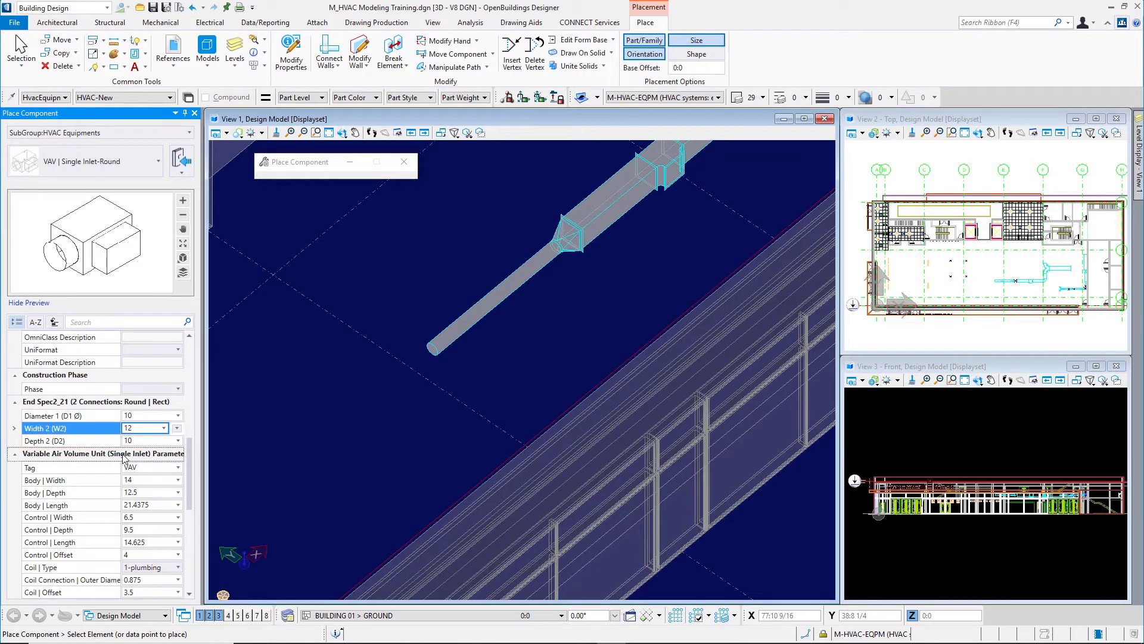
Set the body width to 24 and body length to 20.
{"action": "scroll", "coordinate": [80, 503], "scroll_direction": "down", "scroll_amount": 1}
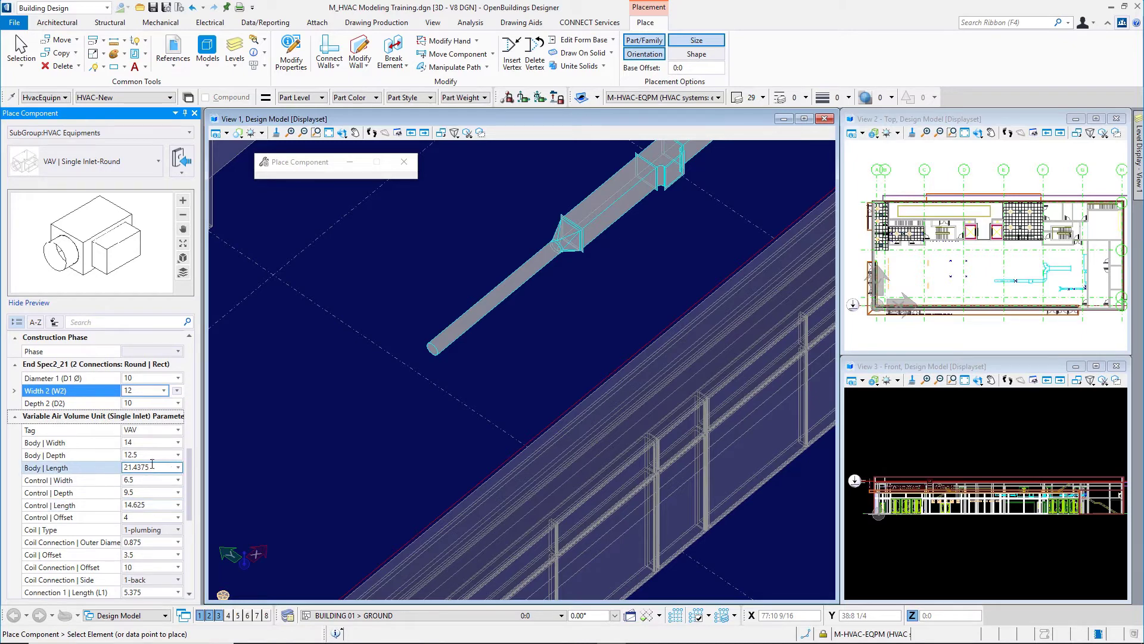
{"action": "left_click", "coordinate": [142, 442]}
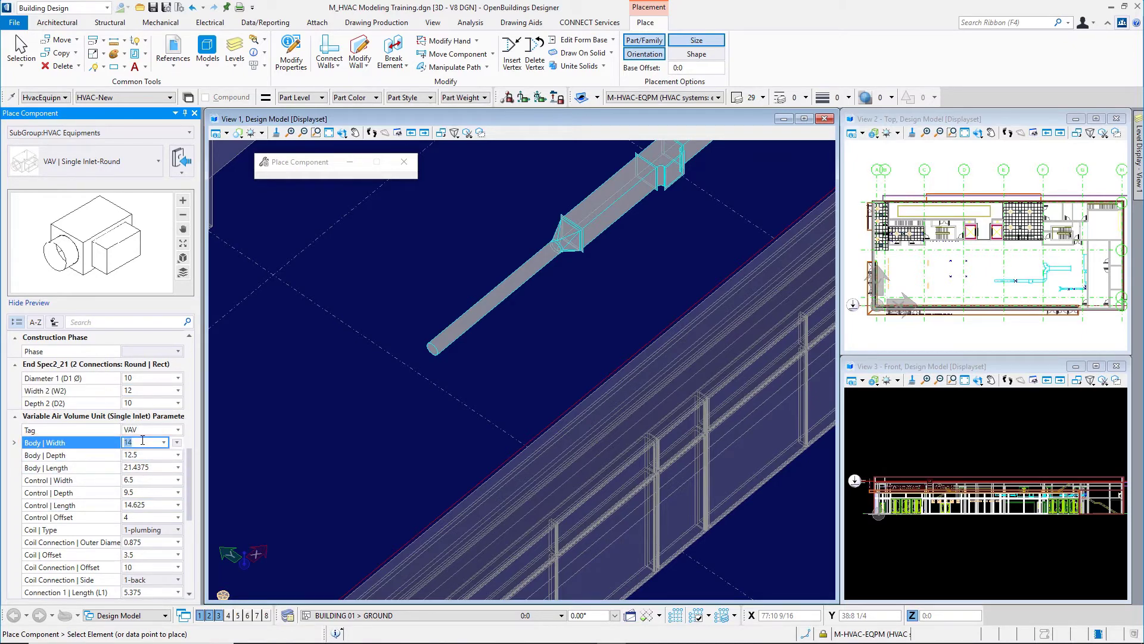
{"action": "type", "text": "24"}
{"action": "key", "text": "Return"}
{"action": "key", "text": "Tab"}
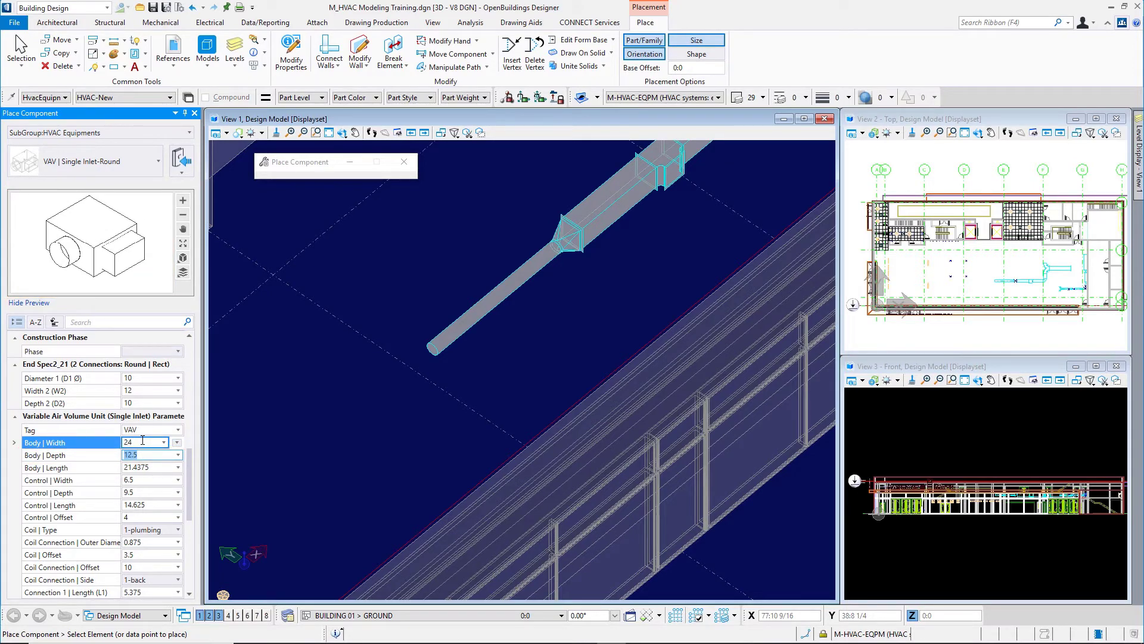
{"action": "left_click", "coordinate": [157, 469]}
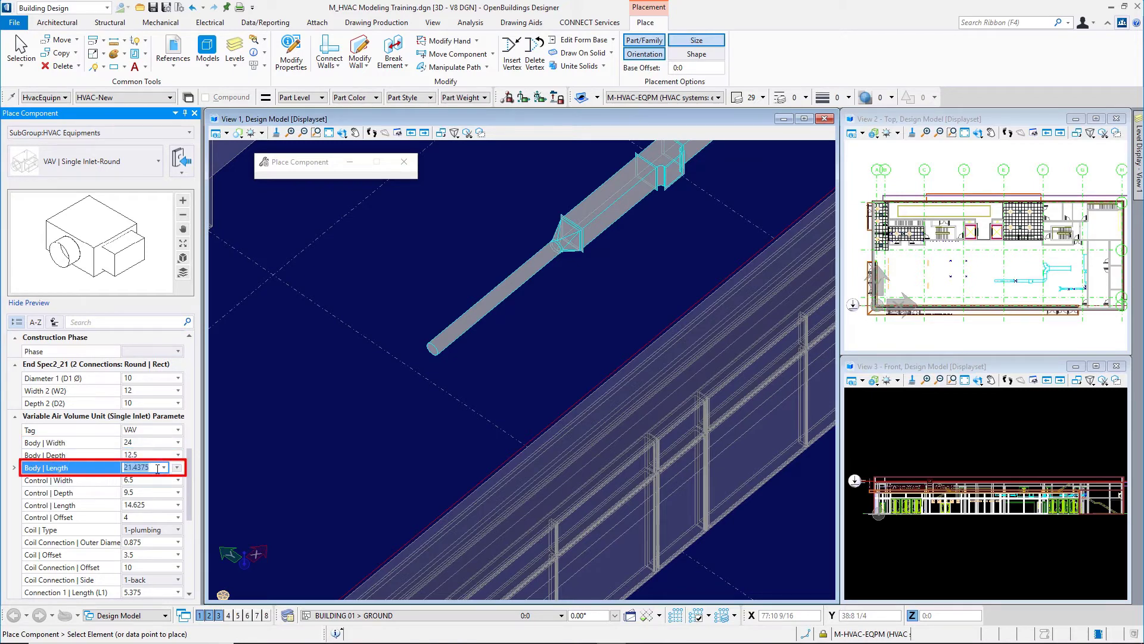
{"action": "type", "text": "20"}
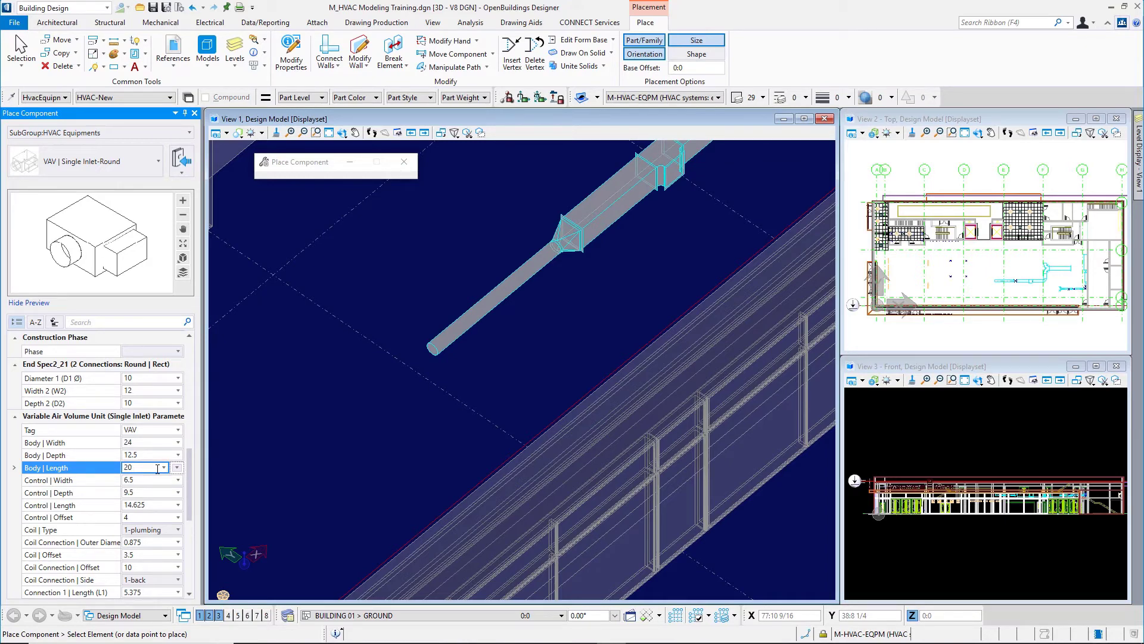
Set the control section to width 4, depth 6, length 12 and offset 2.
{"action": "left_click", "coordinate": [154, 478]}
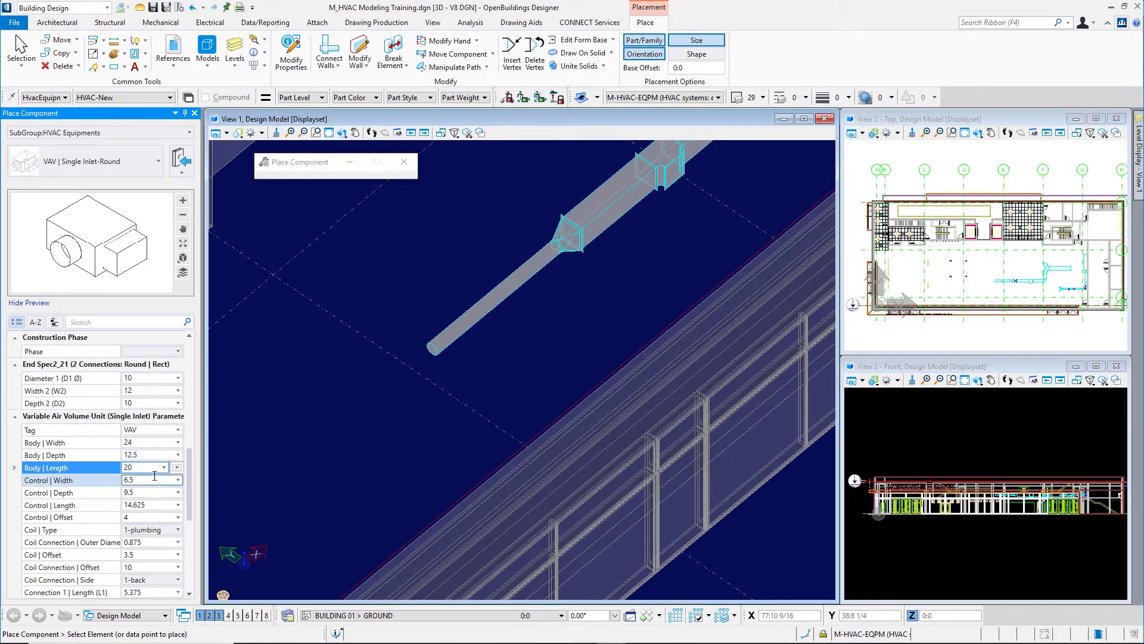
{"action": "type", "text": "4"}
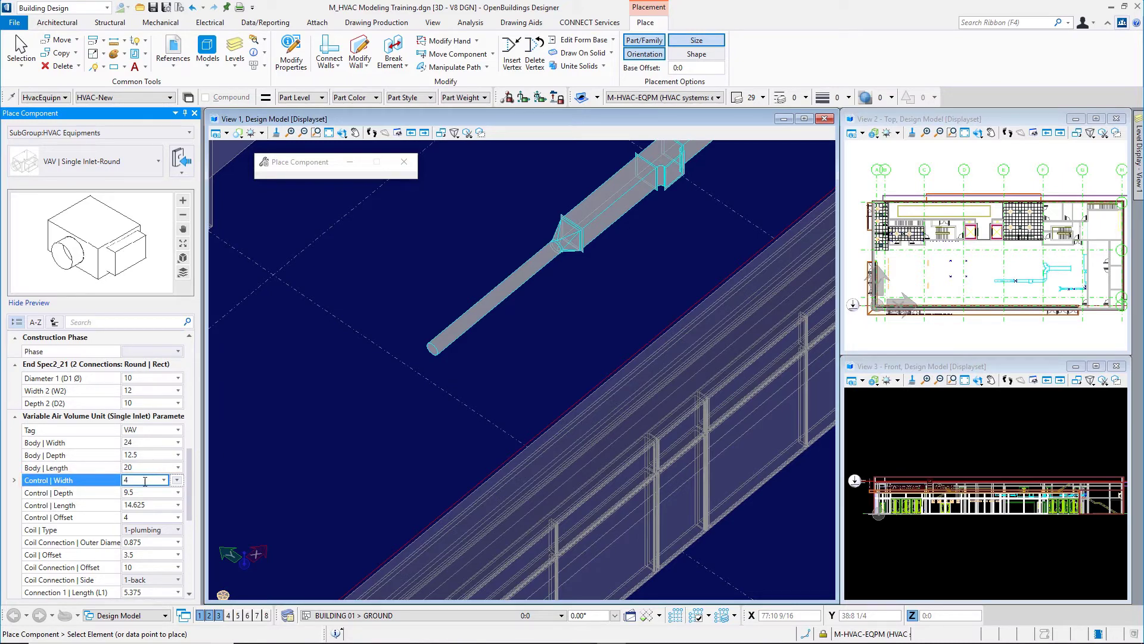
{"action": "left_click", "coordinate": [142, 491]}
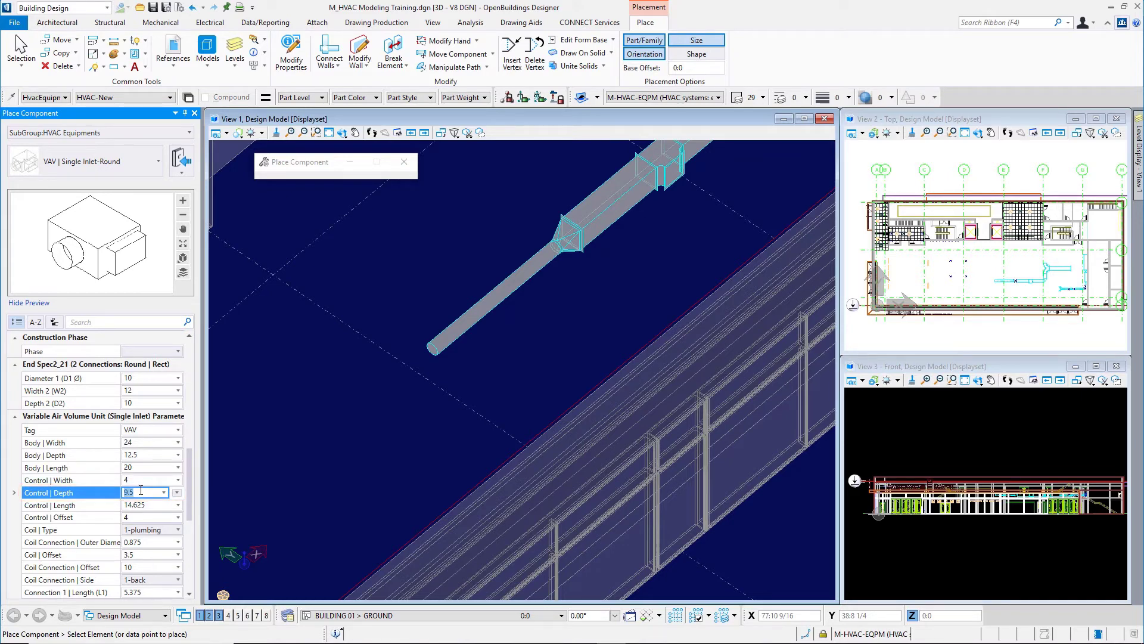
{"action": "type", "text": "6"}
{"action": "left_click", "coordinate": [145, 504]}
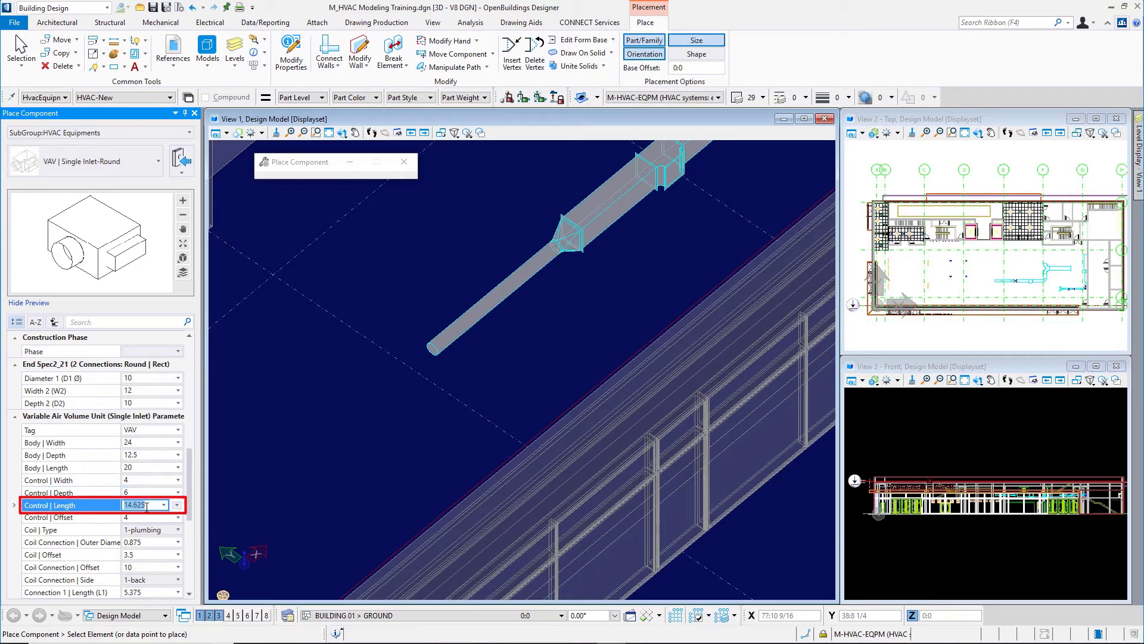
{"action": "type", "text": "12"}
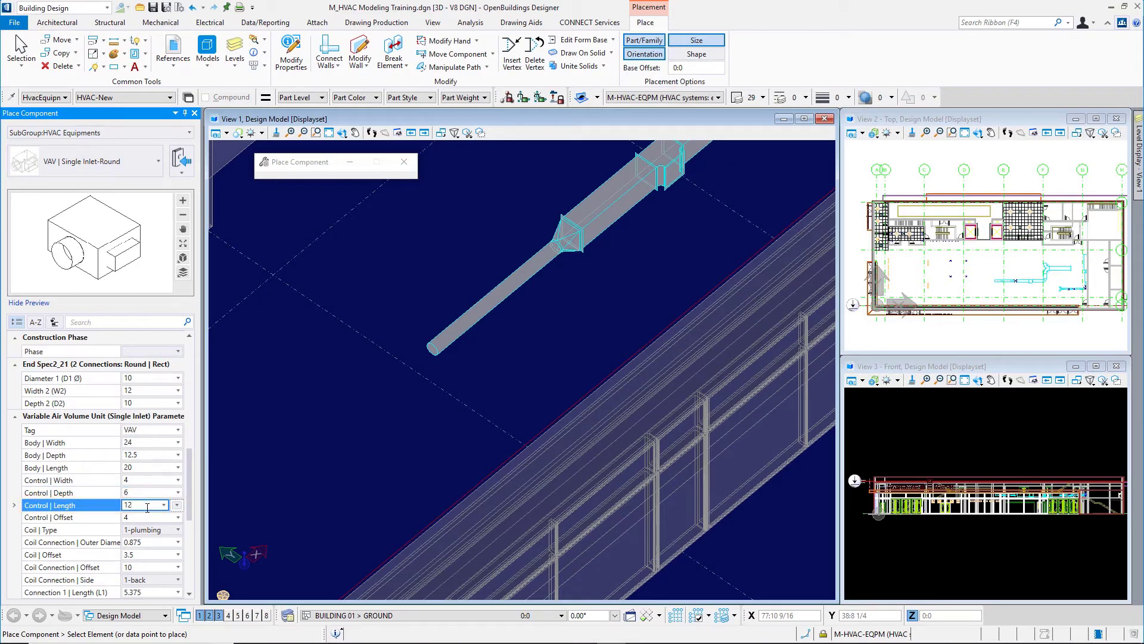
{"action": "left_click", "coordinate": [147, 514]}
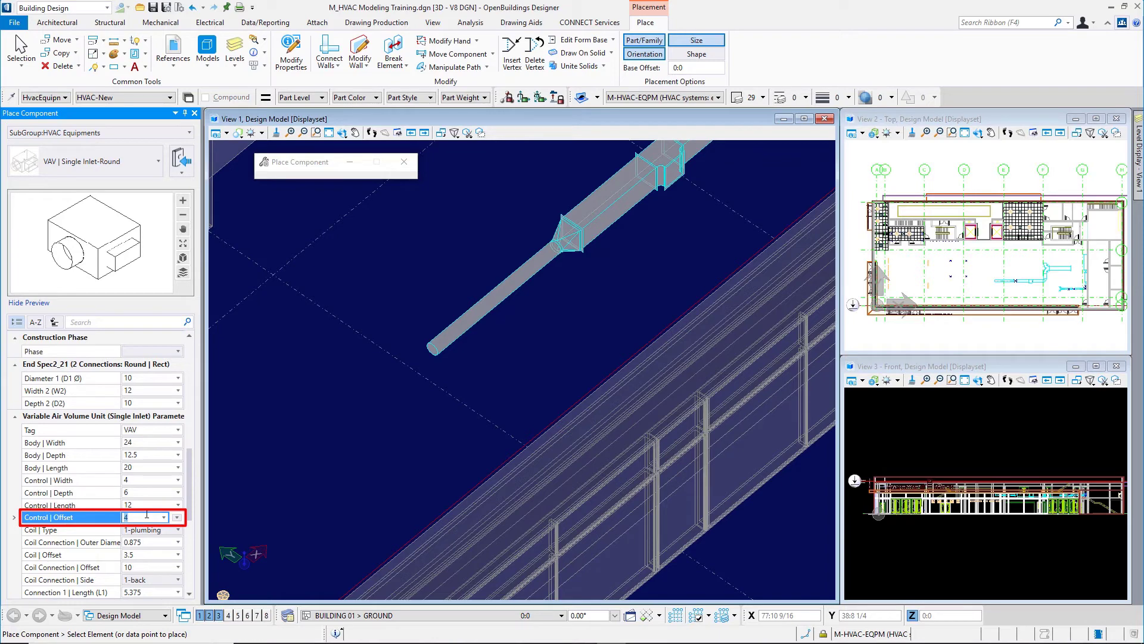
{"action": "type", "text": "2"}
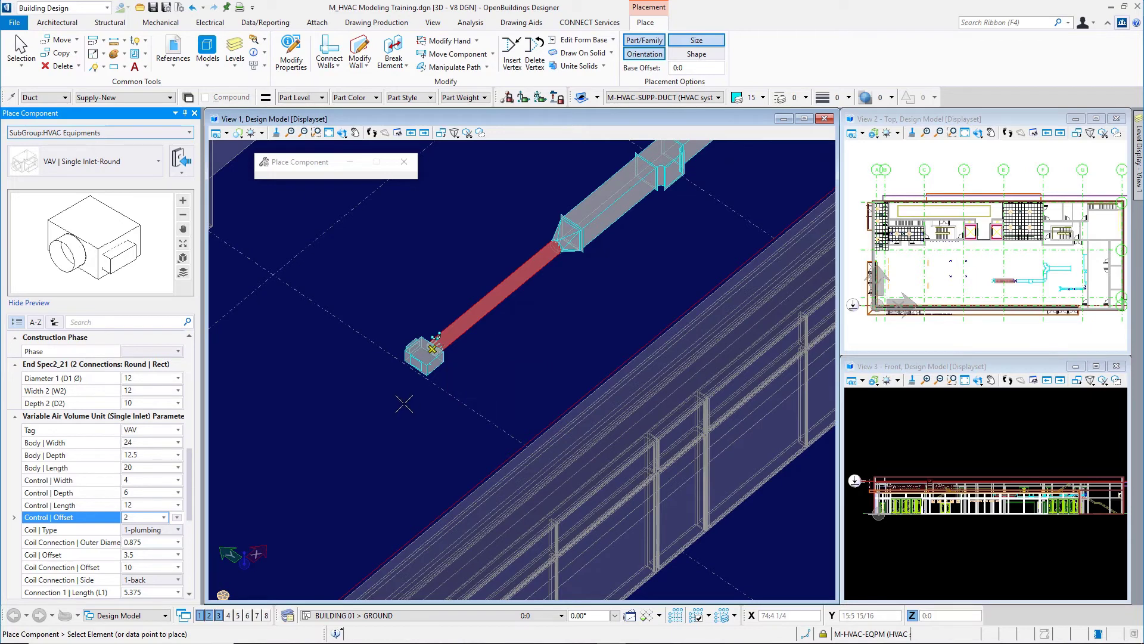
Place the VAV box on the 12-diameter round duct's open end.
{"action": "middle_click_drag", "start_coordinate": [417, 391], "coordinate": [358, 461]}
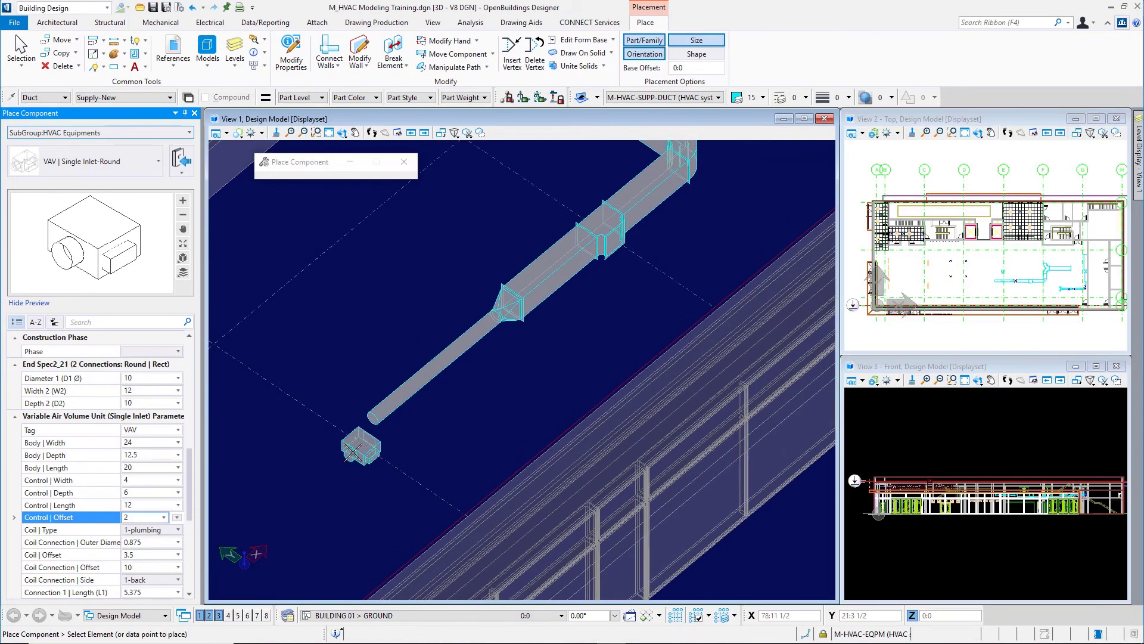
{"action": "scroll", "coordinate": [357, 461], "scroll_direction": "up", "scroll_amount": 5}
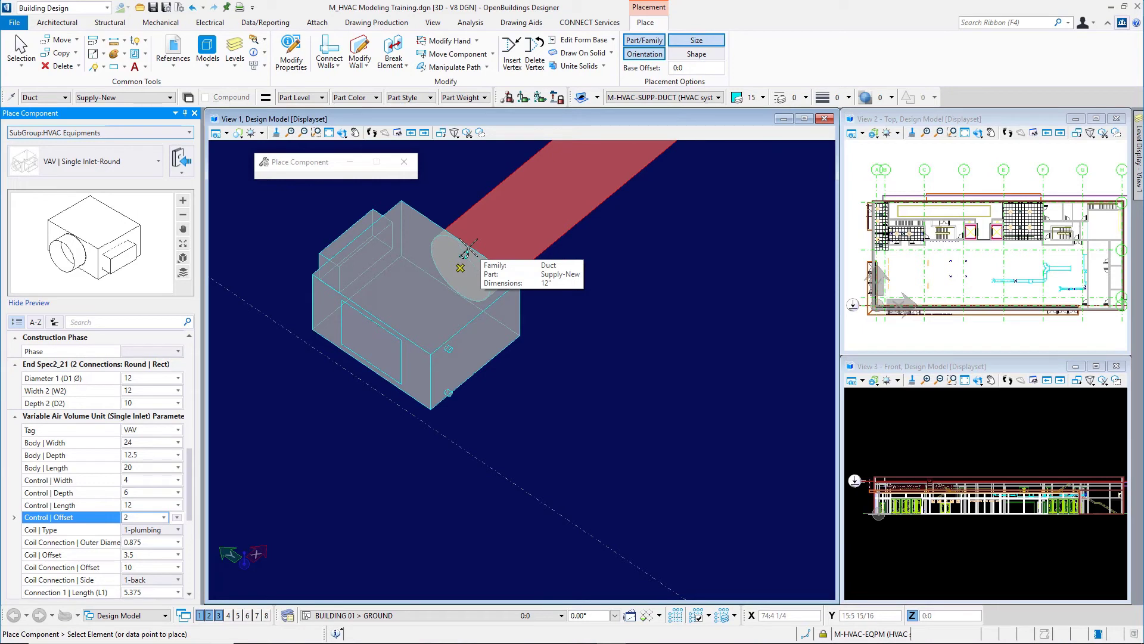
{"action": "left_click", "coordinate": [465, 253]}
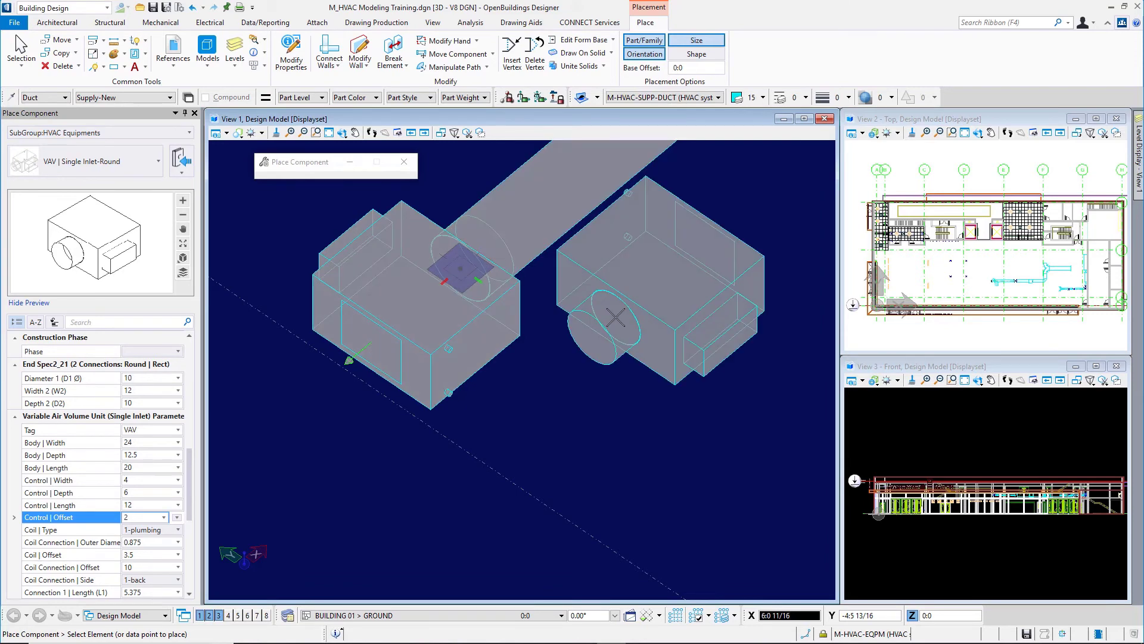
Exit the Place Component tool, returning to Element Selection.
{"action": "right_click", "coordinate": [605, 406]}
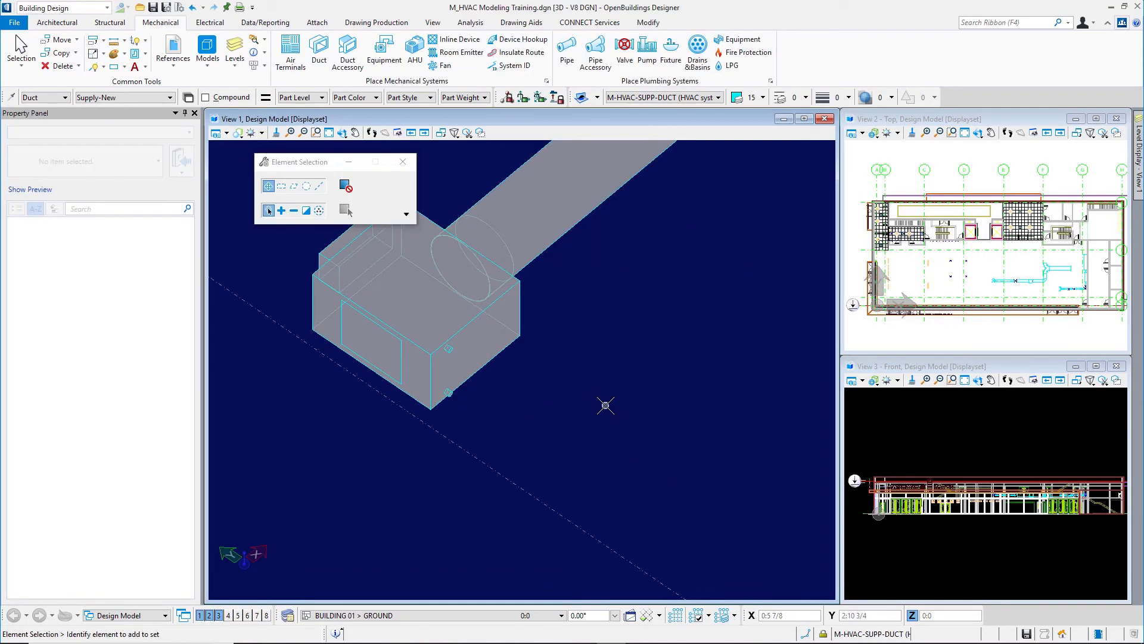